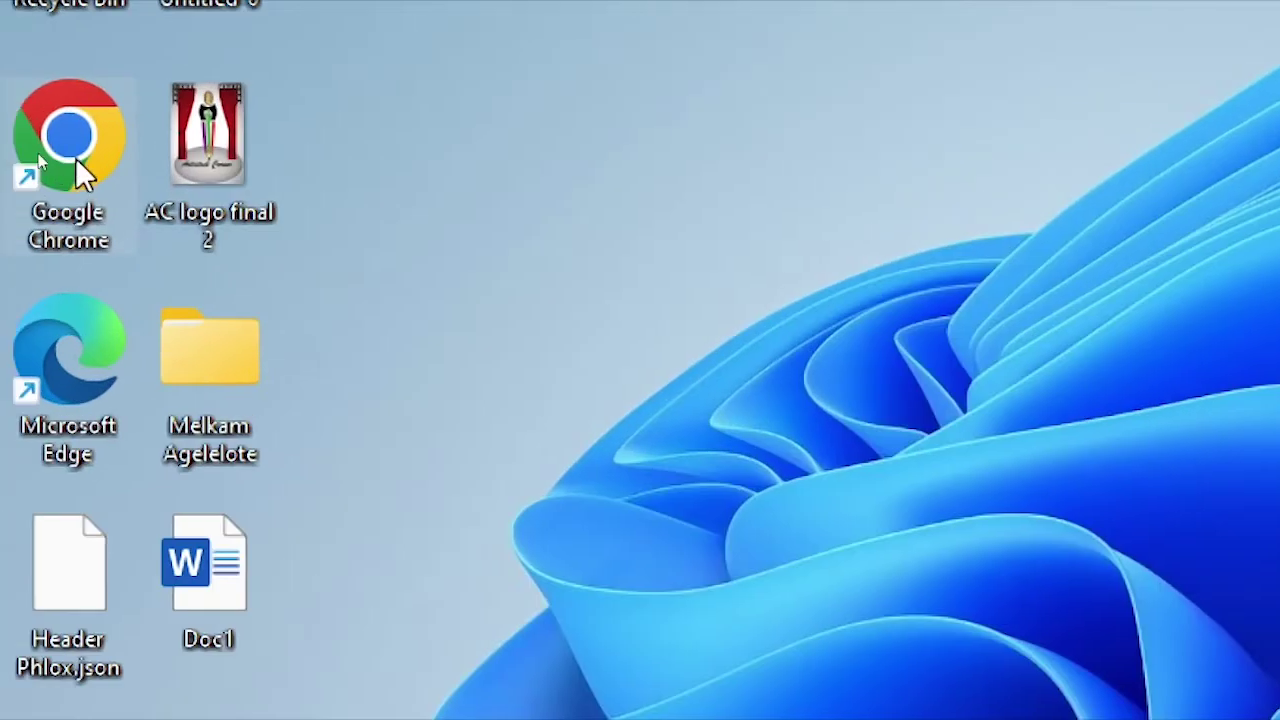
Open Google Chrome and search the web for "visual c++ redistributable for visual studio 2013"
{"action": "left_click", "coordinate": [35, 152]}
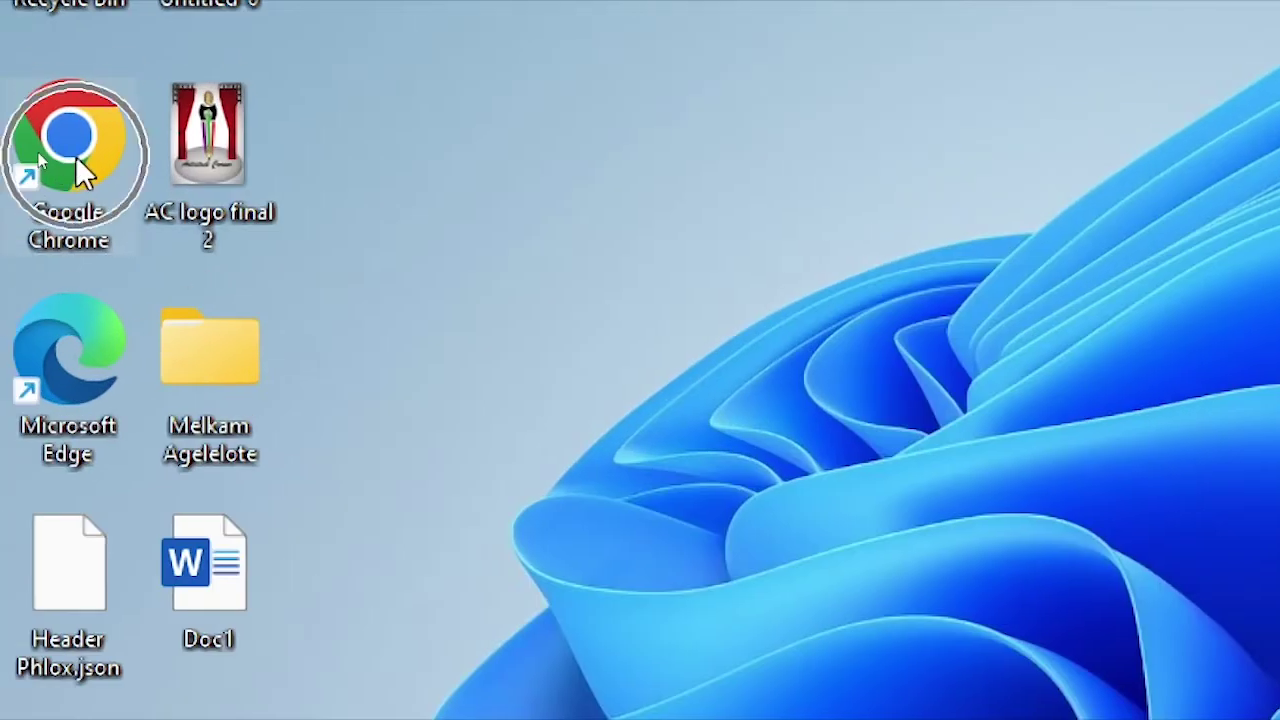
{"action": "double_click", "coordinate": [75, 155]}
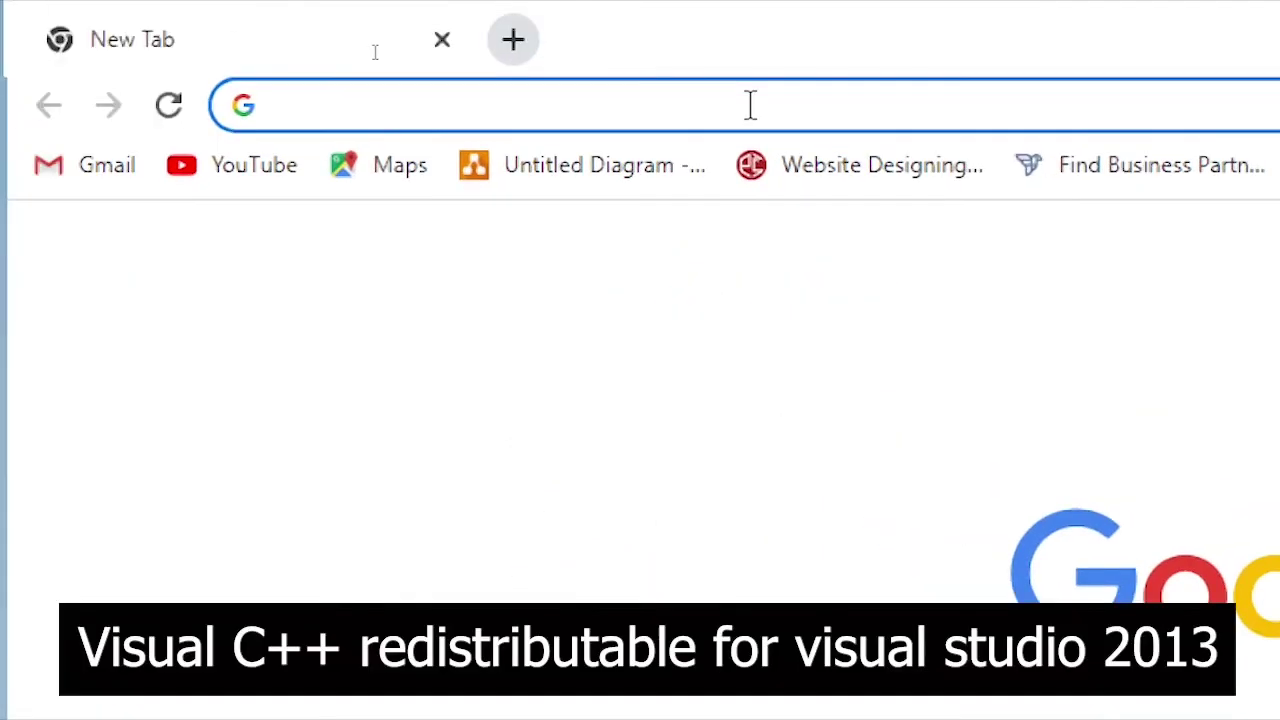
{"action": "type", "text": "visual c++"}
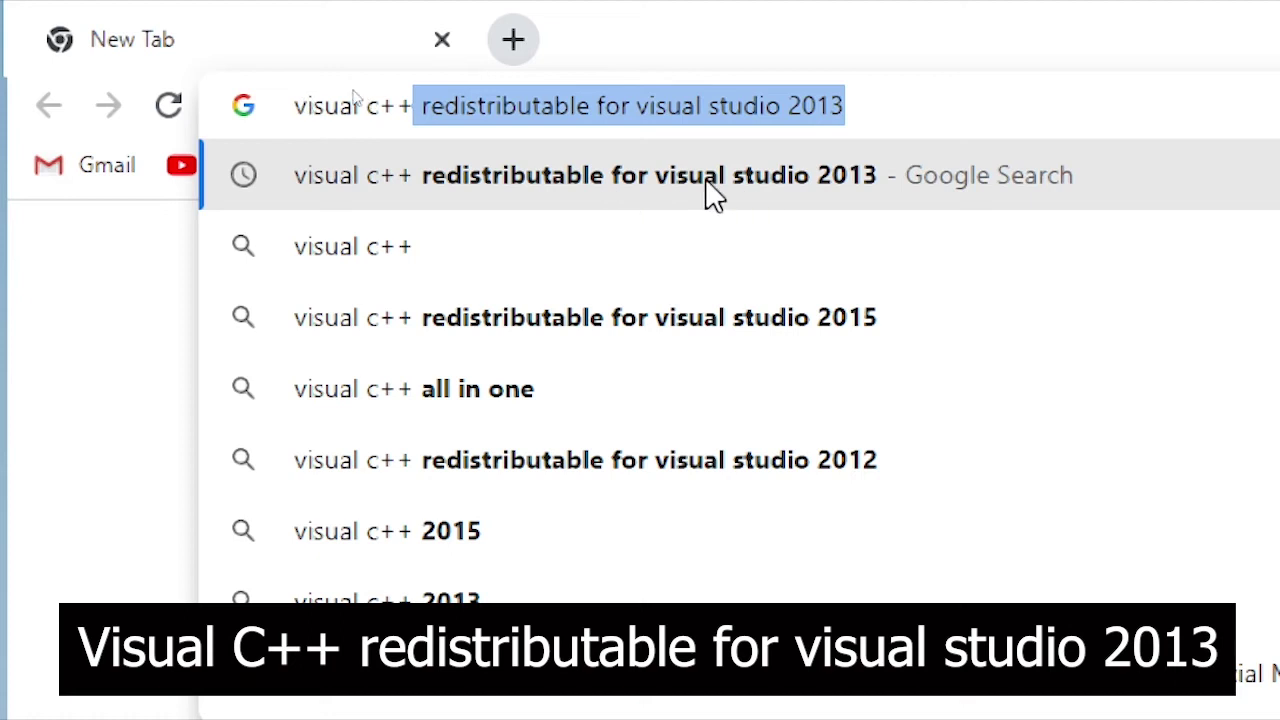
{"action": "left_click", "coordinate": [874, 178]}
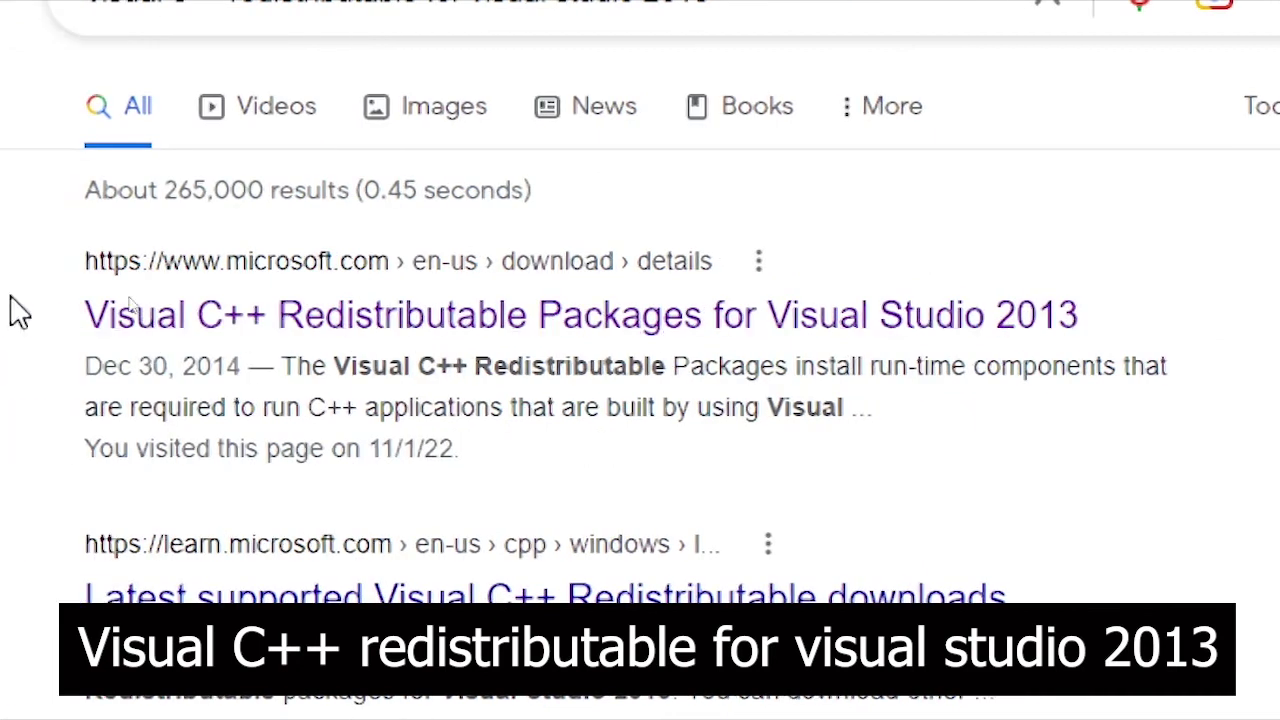
Open Microsoft's Visual C++ Redistributable Packages for Visual Studio 2013 page and proceed to the download choices with English as the language
{"action": "left_click", "coordinate": [266, 318]}
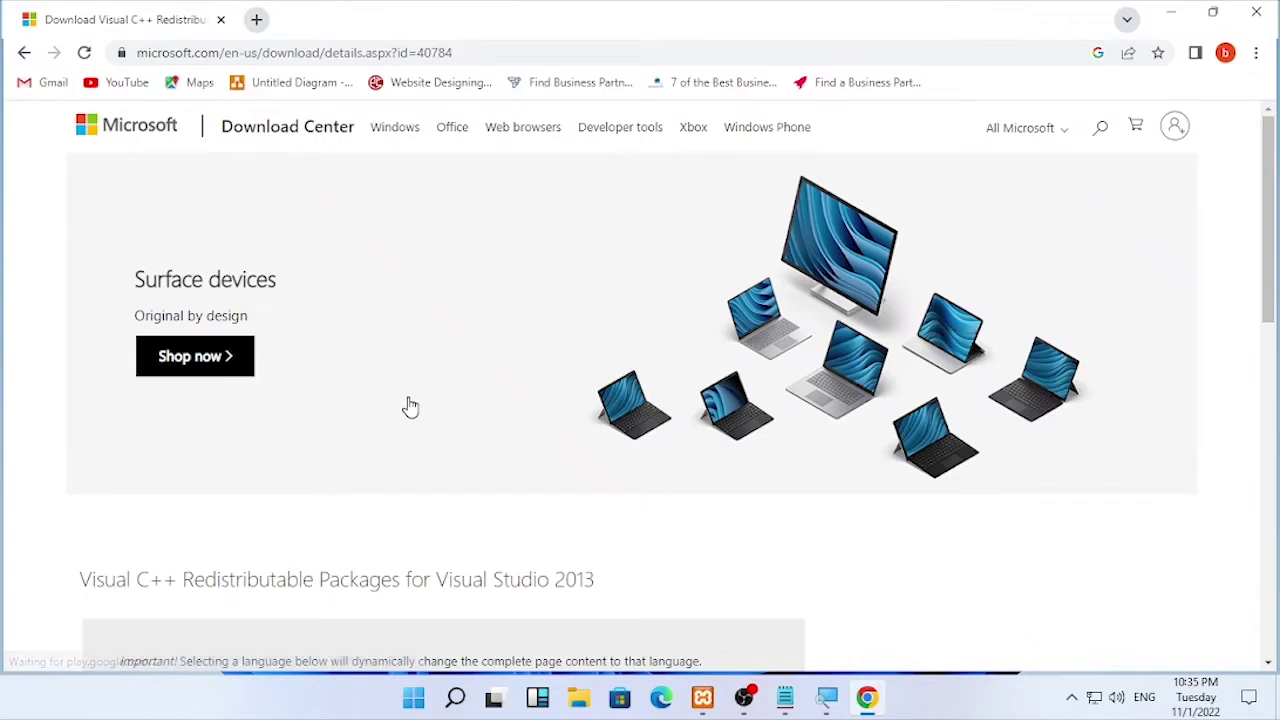
{"action": "scroll", "coordinate": [408, 408], "scroll_direction": "down", "scroll_amount": 2}
{"action": "scroll", "coordinate": [410, 406], "scroll_direction": "down", "scroll_amount": 2}
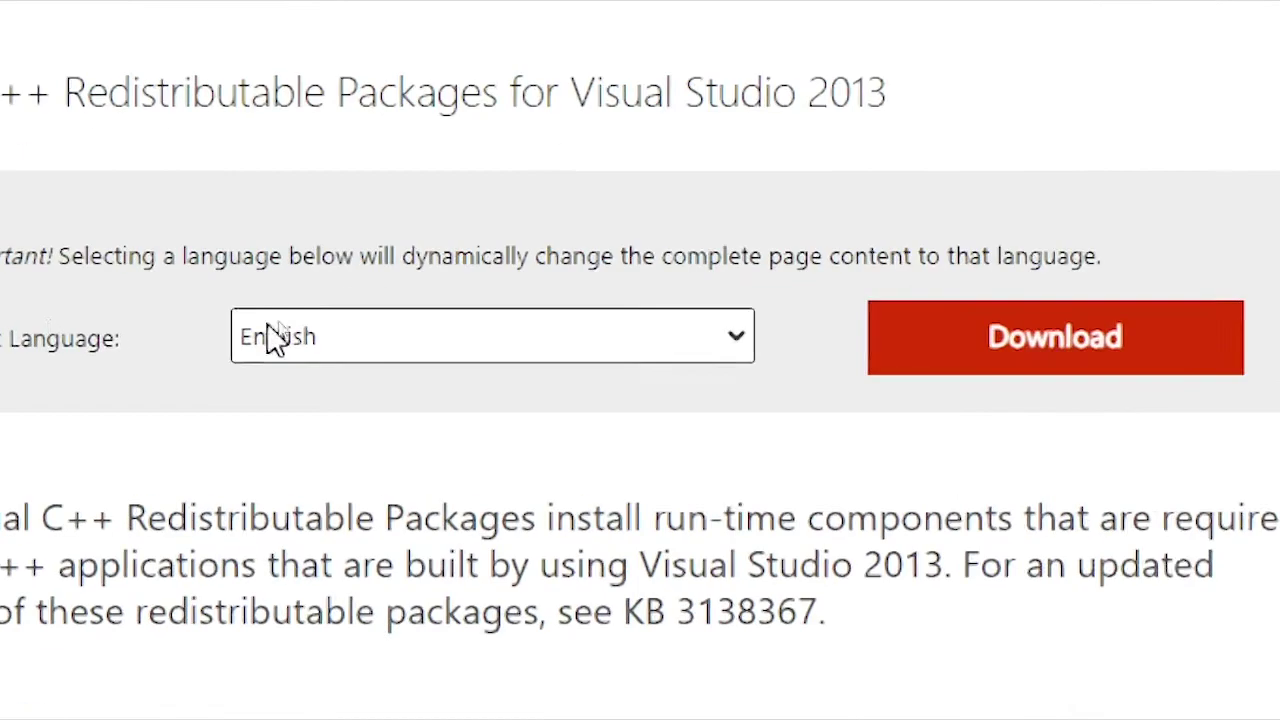
{"action": "left_click", "coordinate": [519, 328]}
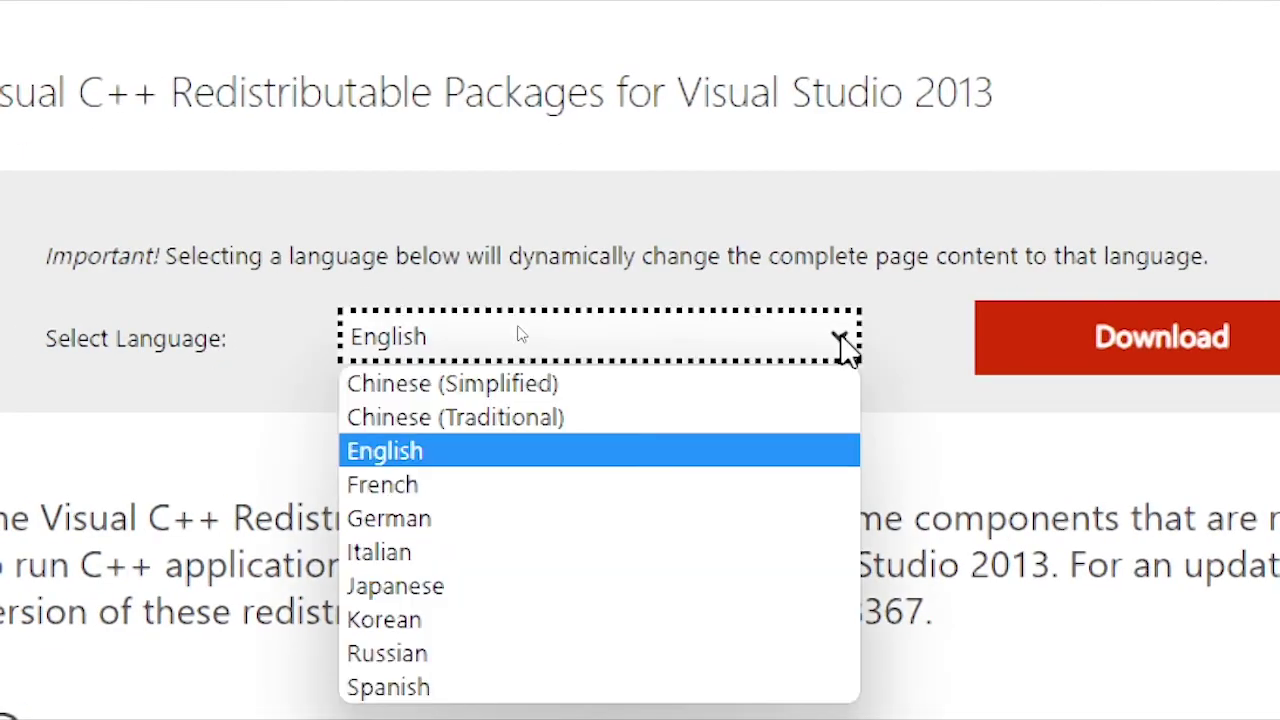
{"action": "left_click", "coordinate": [494, 452]}
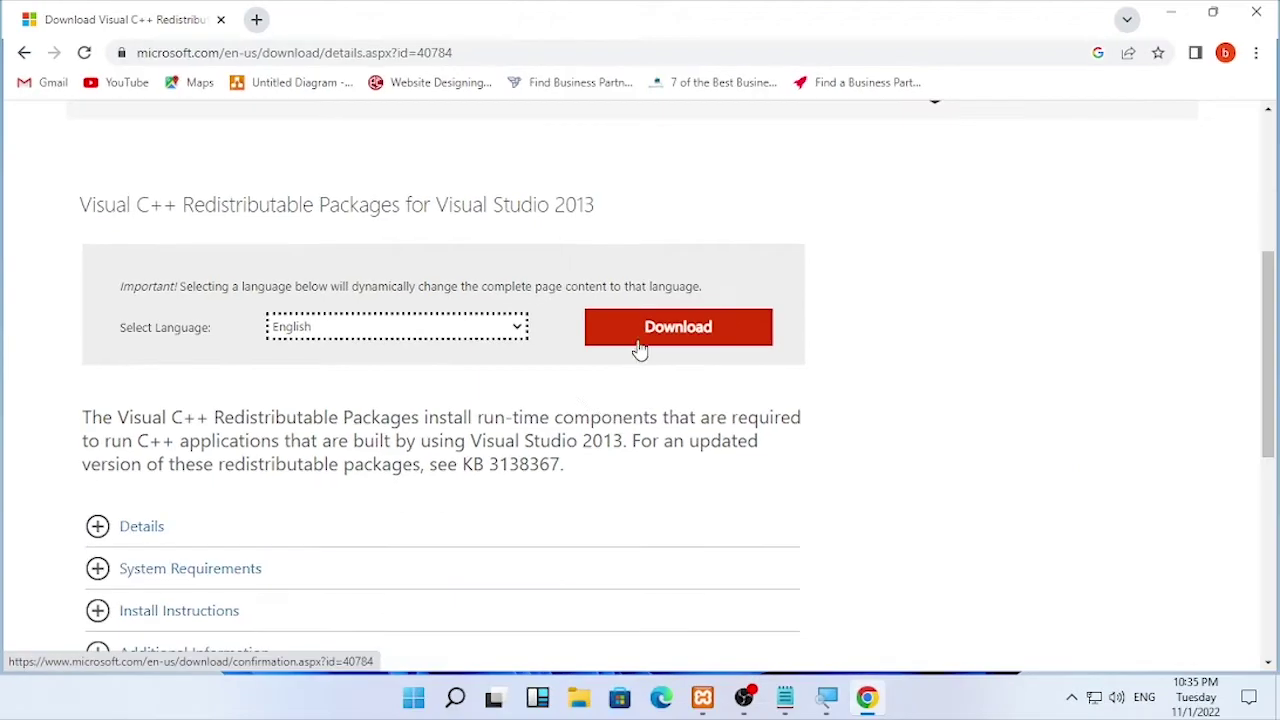
{"action": "left_click", "coordinate": [1030, 366]}
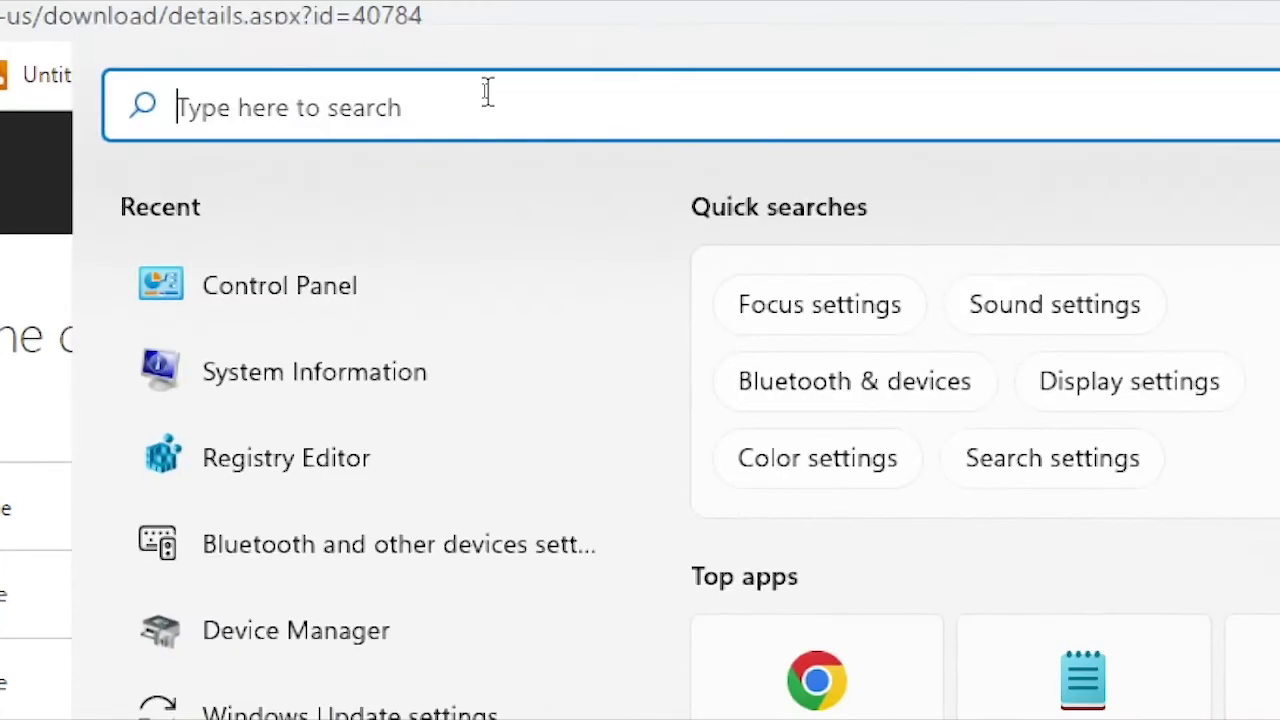
Search Windows for "system information" and open the System Information app to check the system type
{"action": "type", "text": "system "}
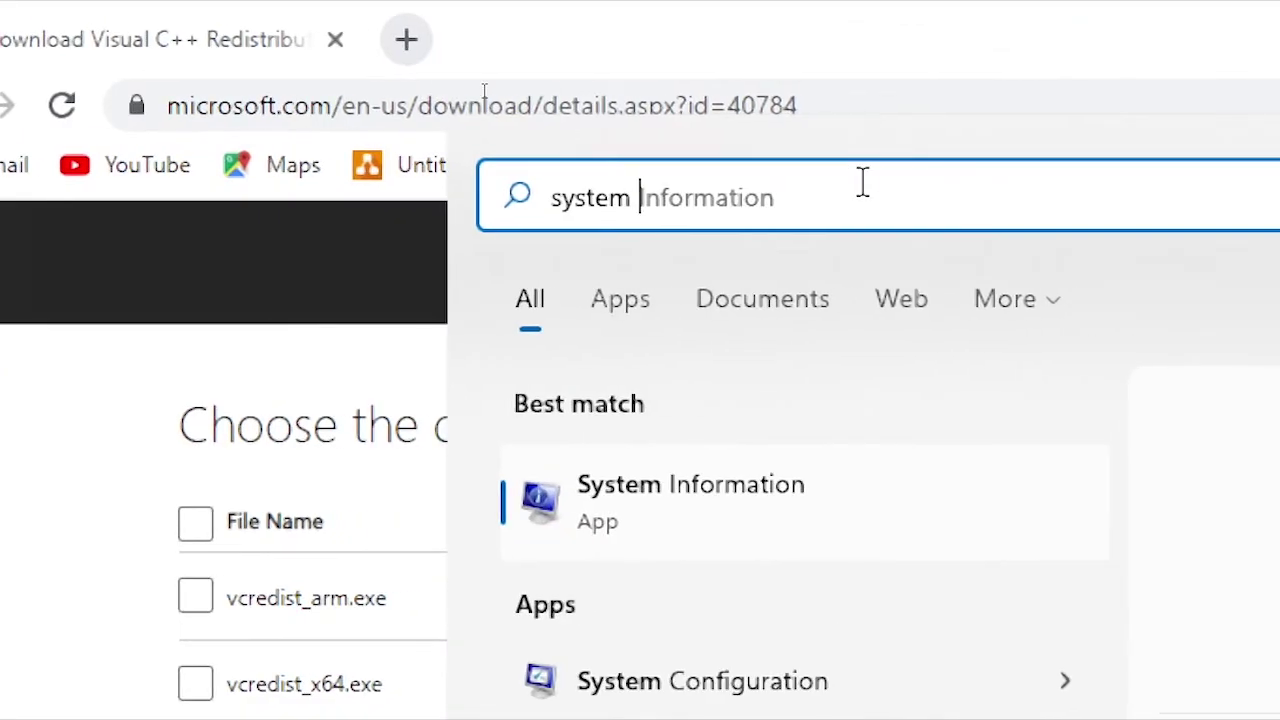
{"action": "type", "text": "informa"}
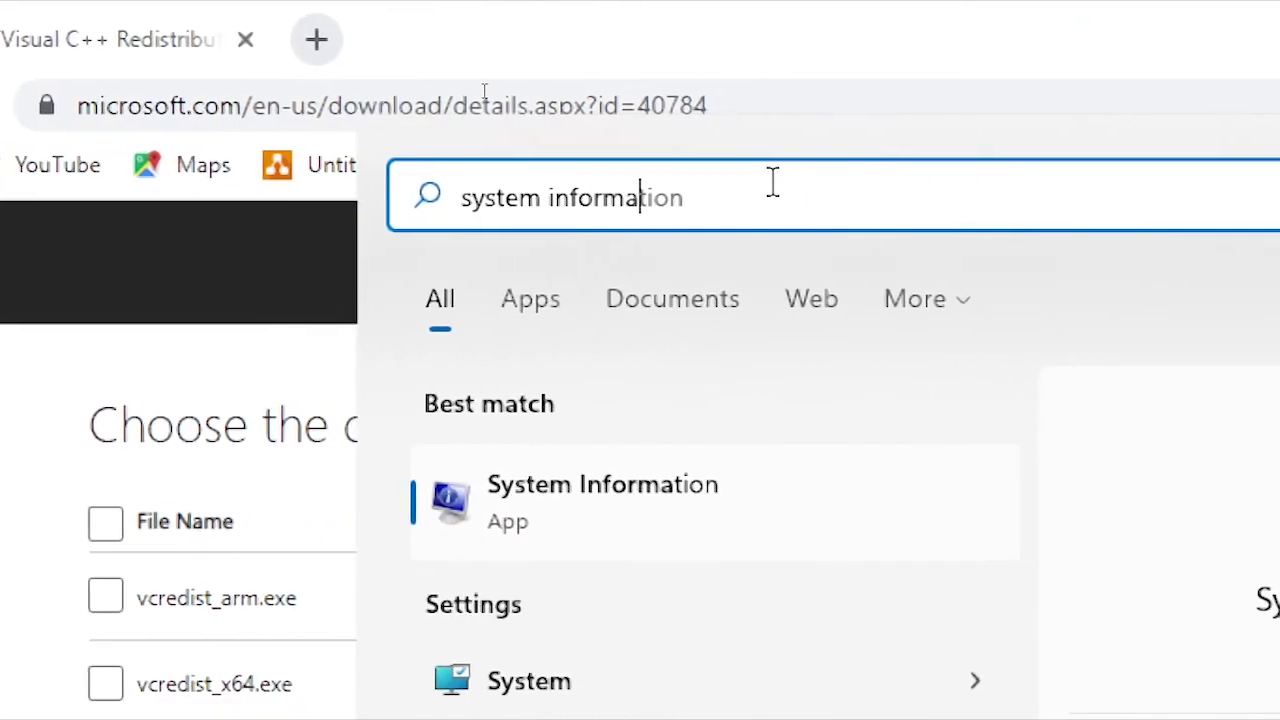
{"action": "type", "text": "tion"}
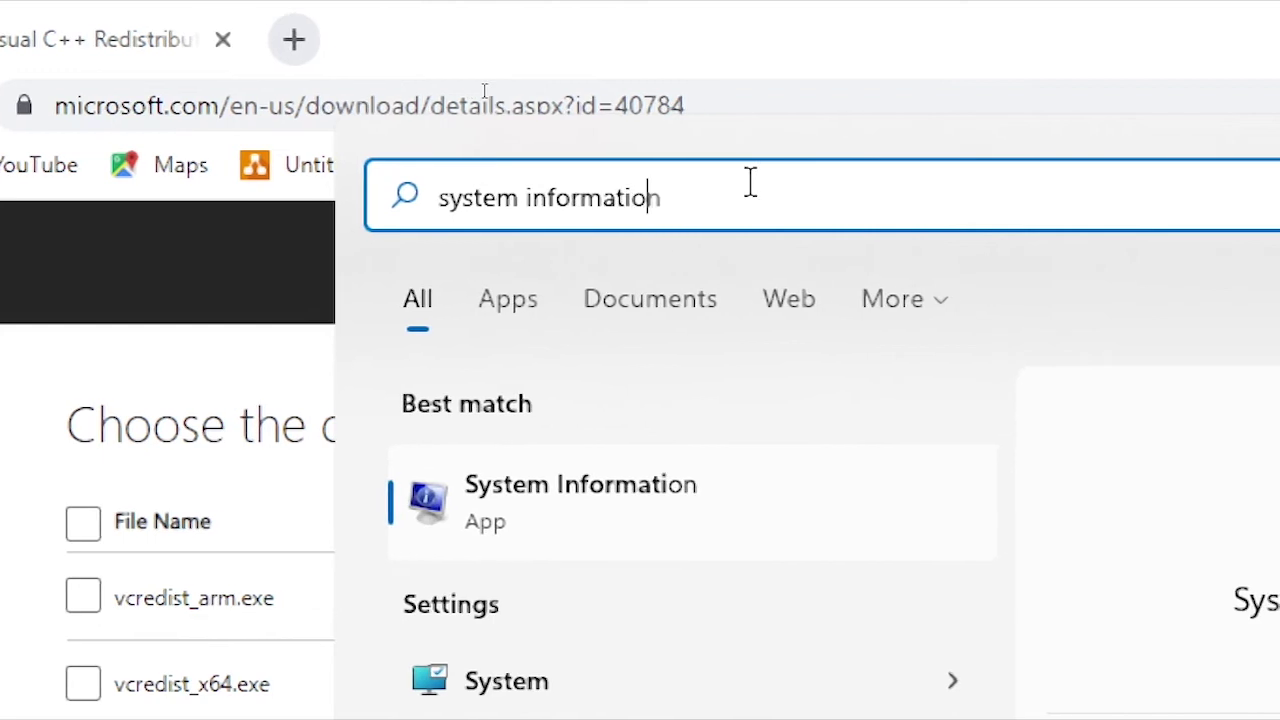
{"action": "left_click", "coordinate": [590, 548]}
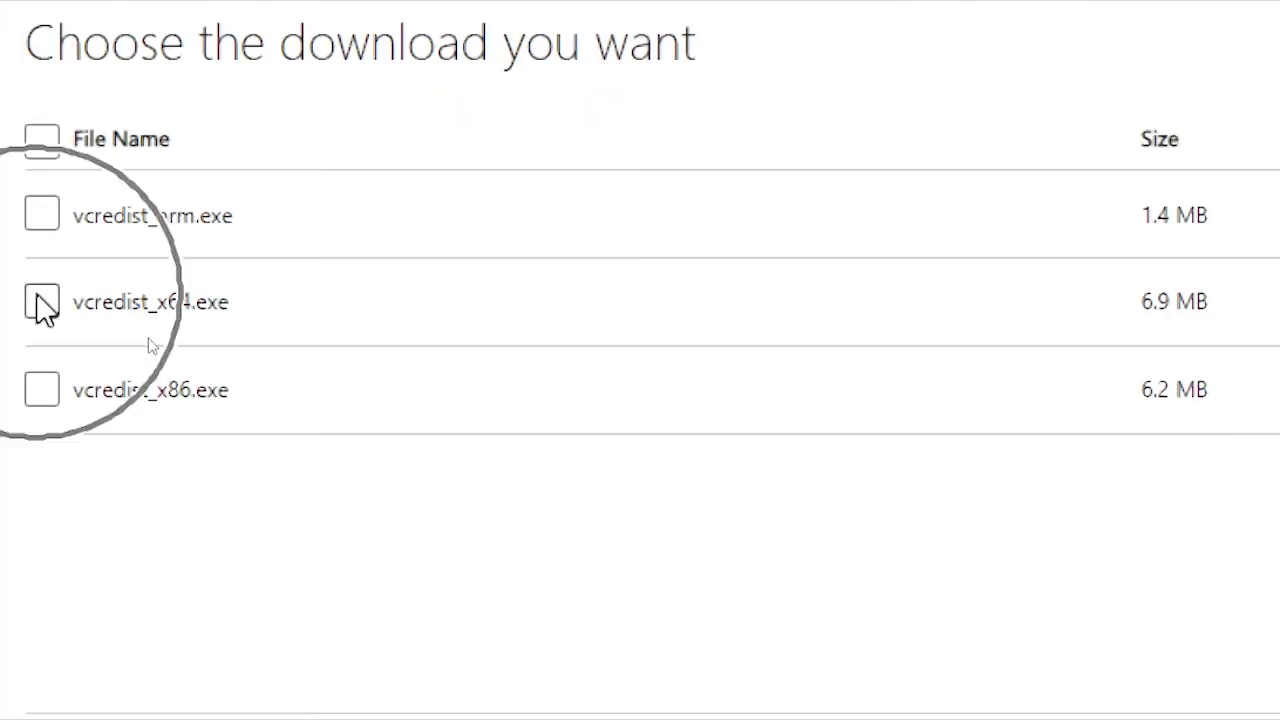
Download vcredist_x64.exe and show the downloaded file in its folder
{"action": "left_click", "coordinate": [42, 303]}
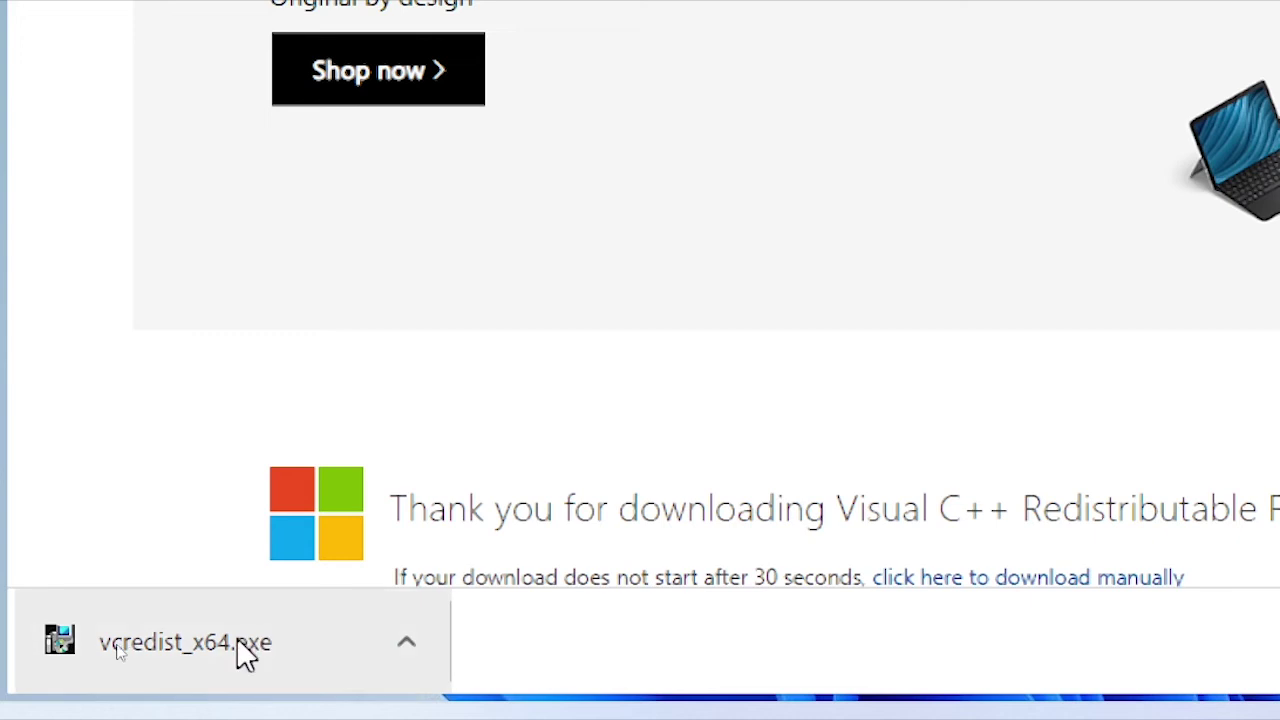
{"action": "left_click", "coordinate": [222, 645]}
{"action": "left_click", "coordinate": [412, 645]}
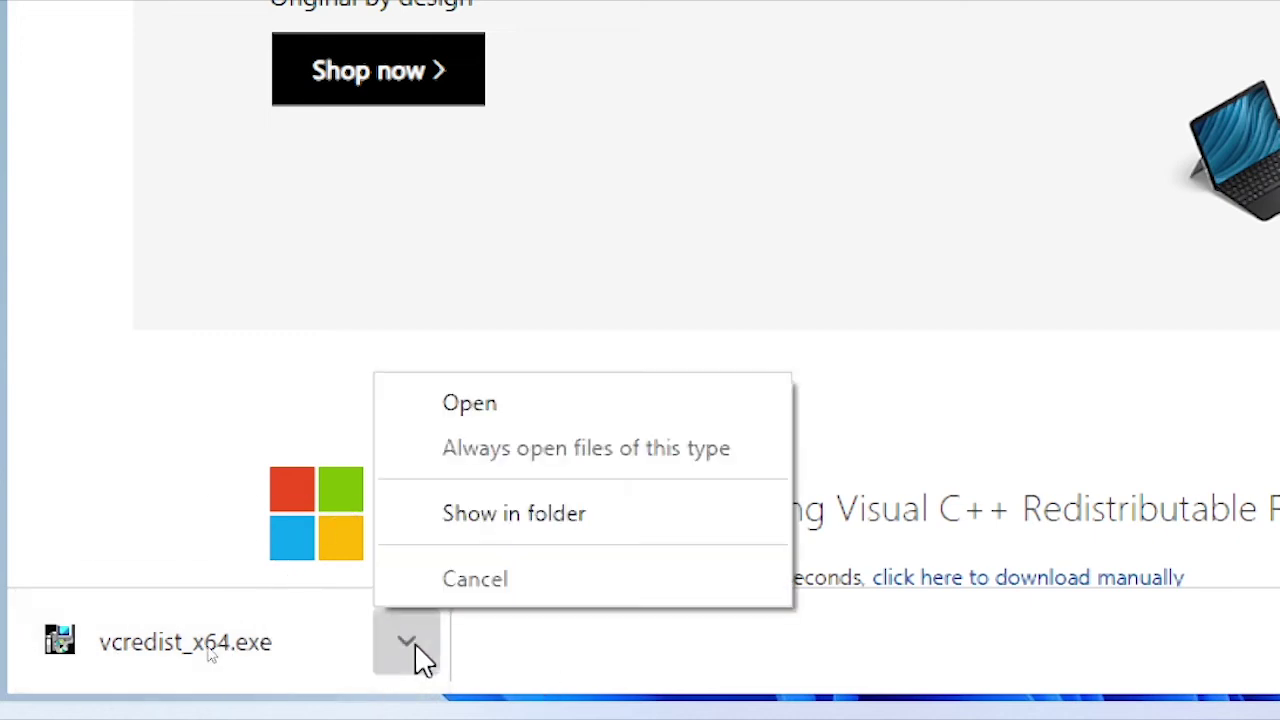
{"action": "left_click", "coordinate": [518, 530]}
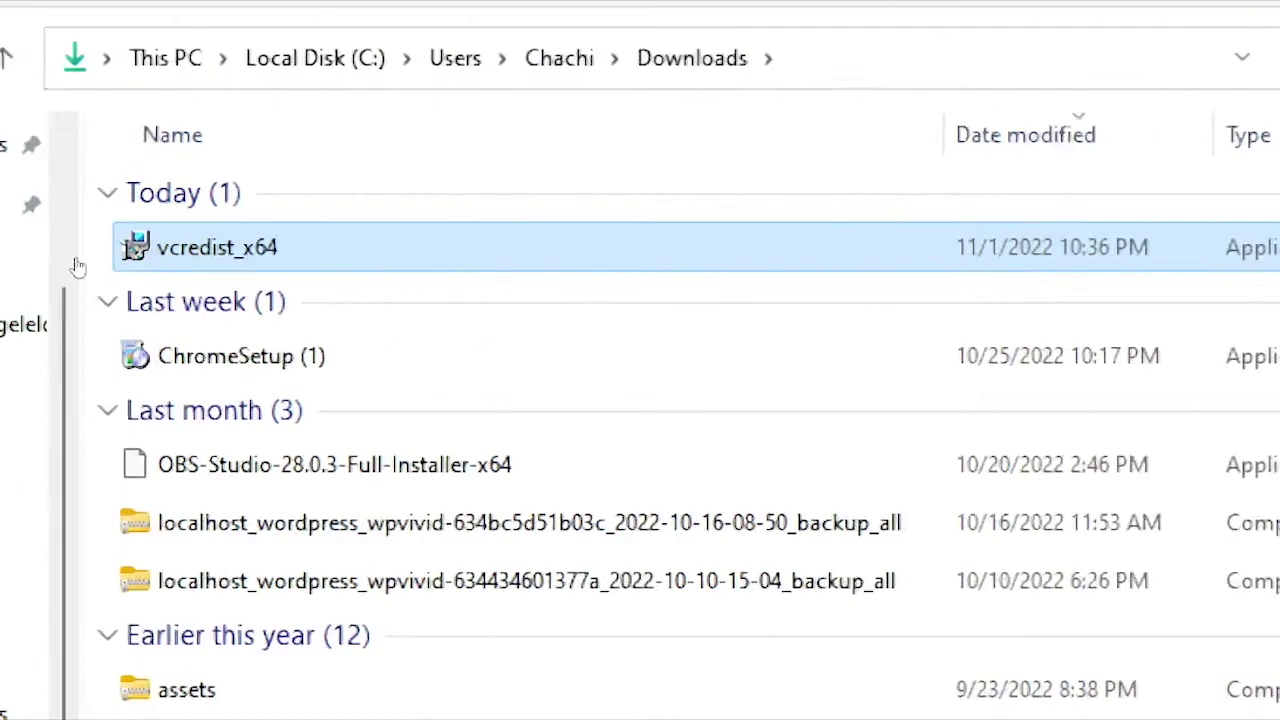
Run the vcredist_x64 installer as administrator, agree to the license terms and install the redistributable
{"action": "right_click", "coordinate": [186, 257]}
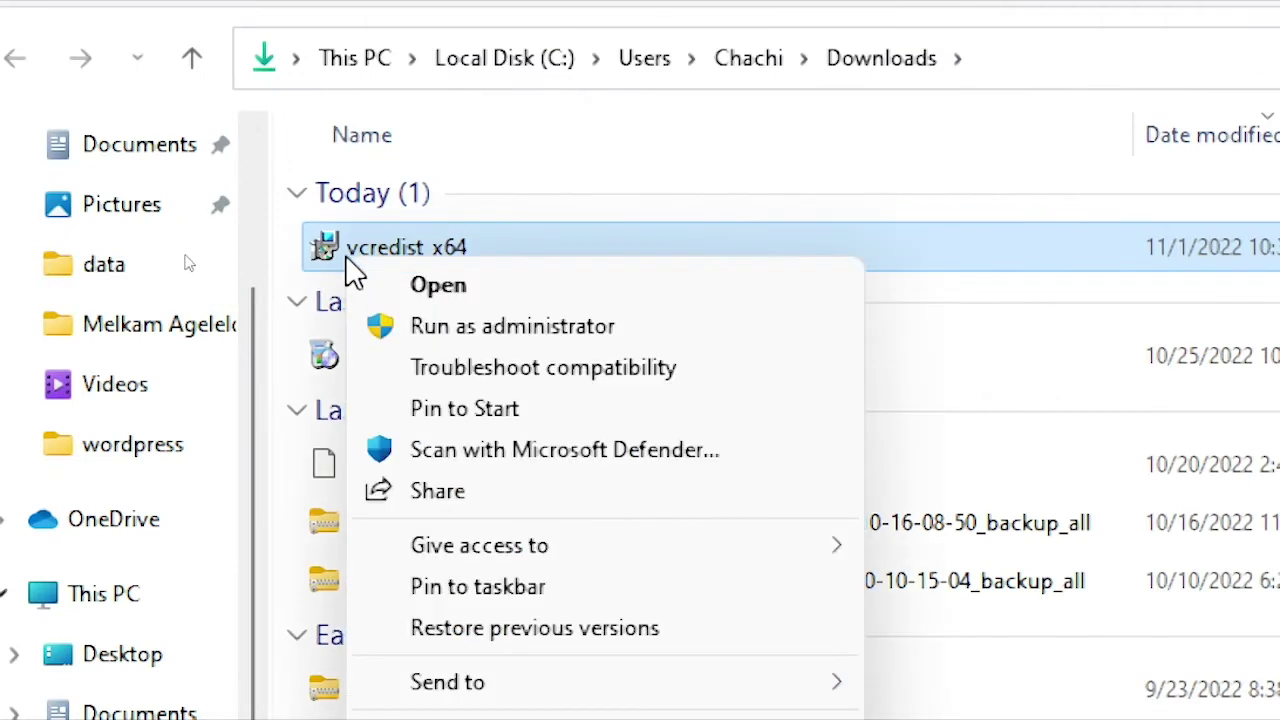
{"action": "left_click", "coordinate": [488, 328]}
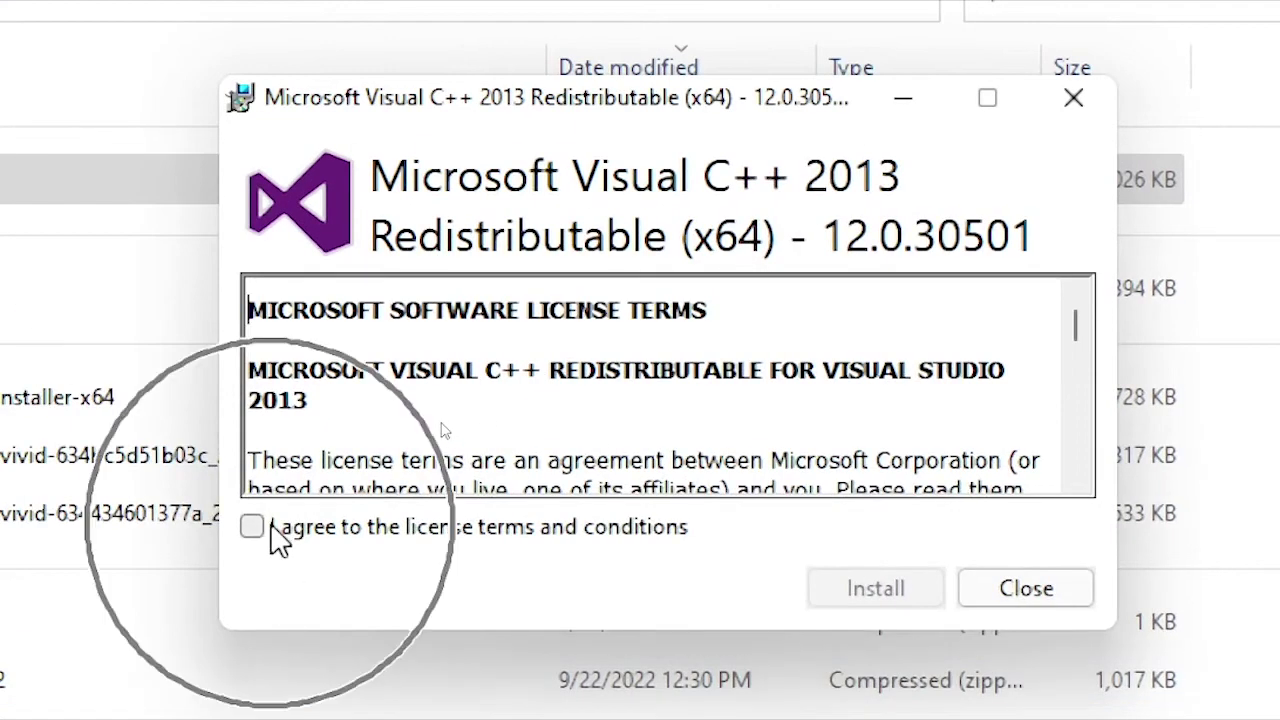
{"action": "left_click", "coordinate": [272, 527]}
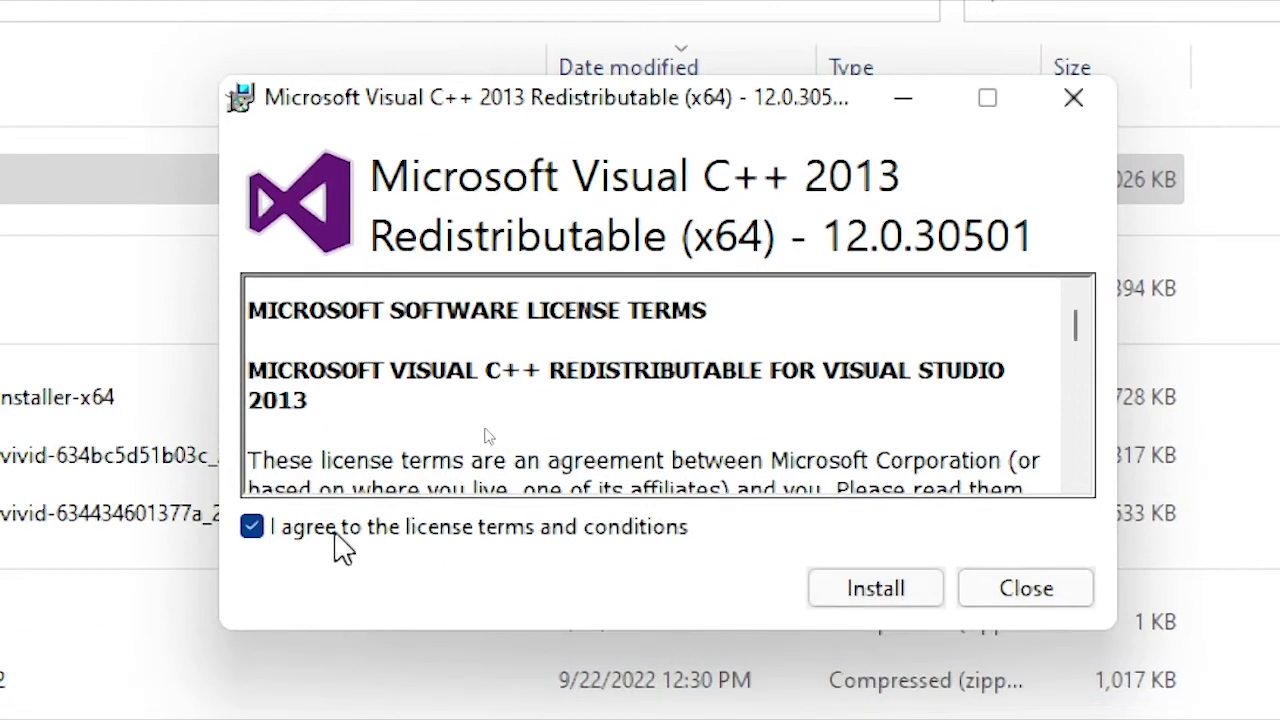
{"action": "left_click", "coordinate": [897, 596]}
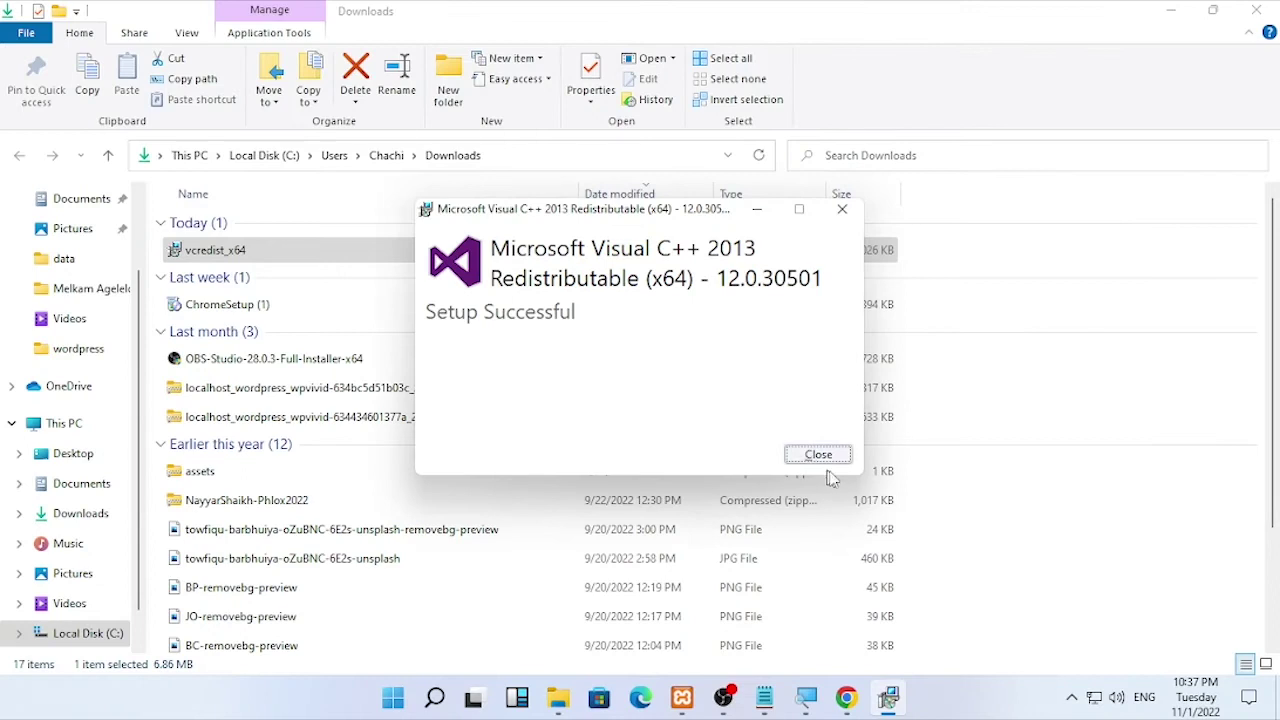
Close the Visual C++ 2013 setup window, the Downloads folder and the browser
{"action": "left_click", "coordinate": [1073, 643]}
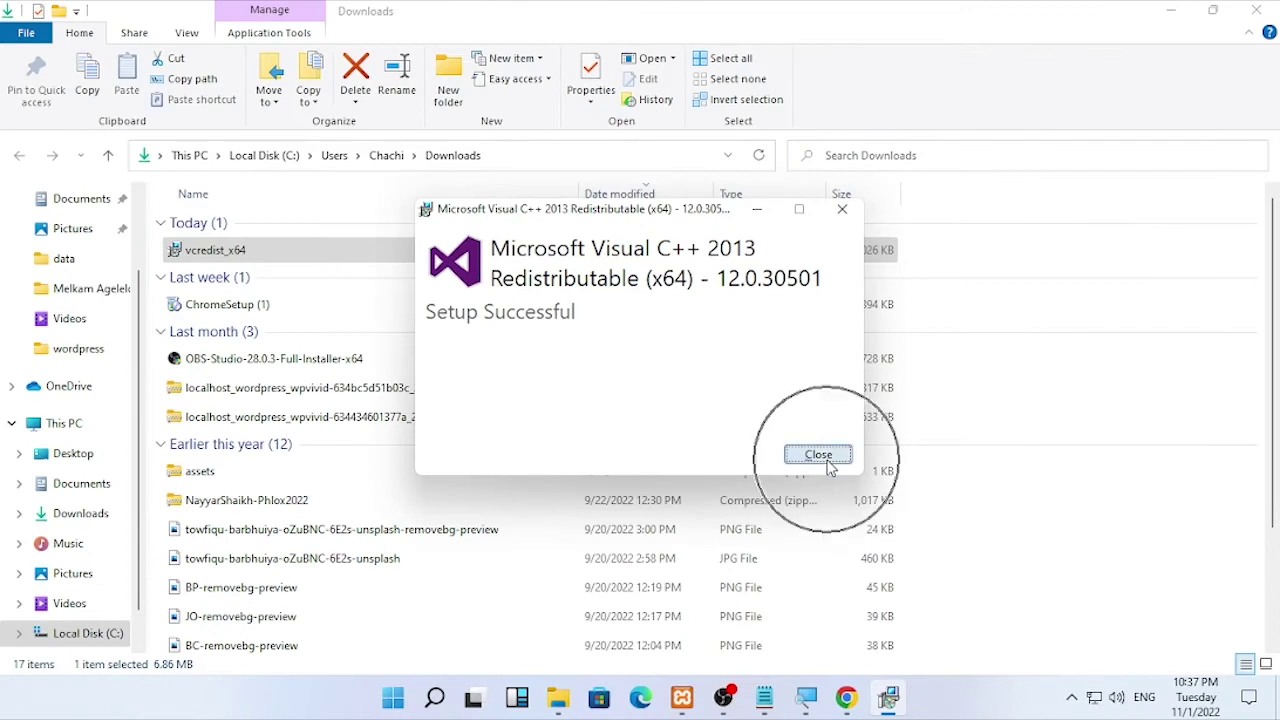
{"action": "left_click", "coordinate": [1240, 9]}
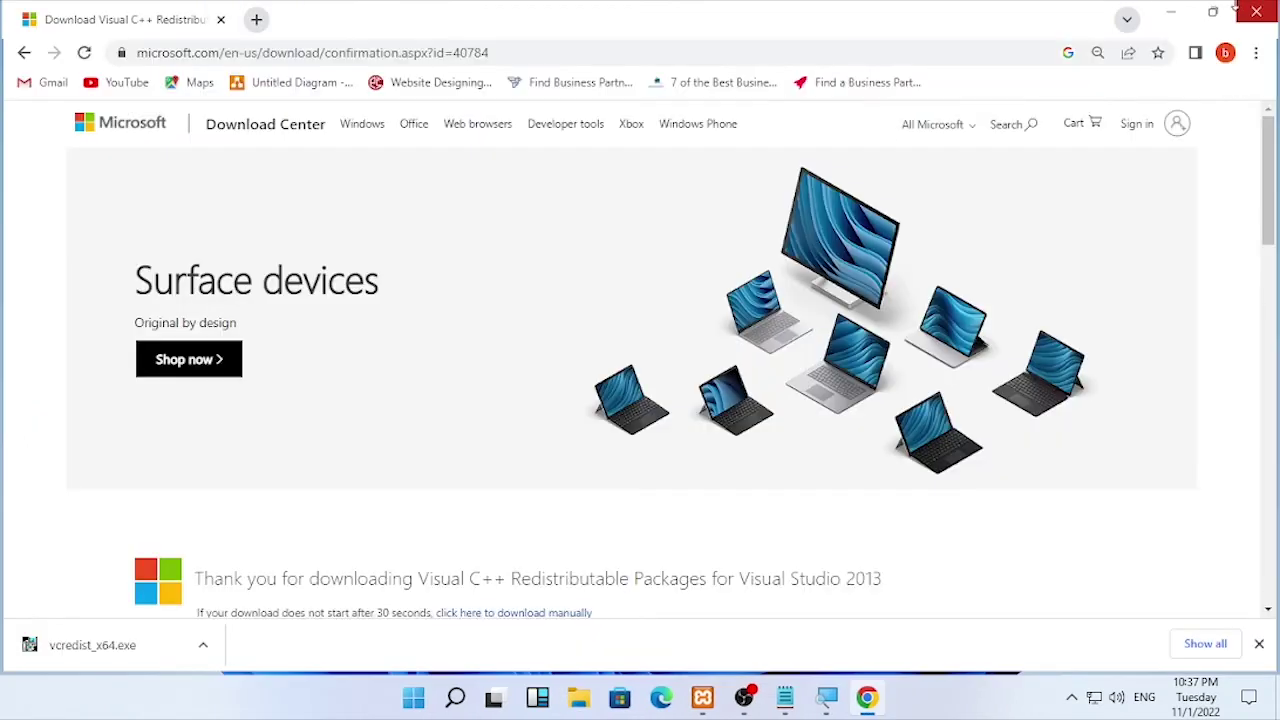
{"action": "left_click", "coordinate": [1256, 11]}
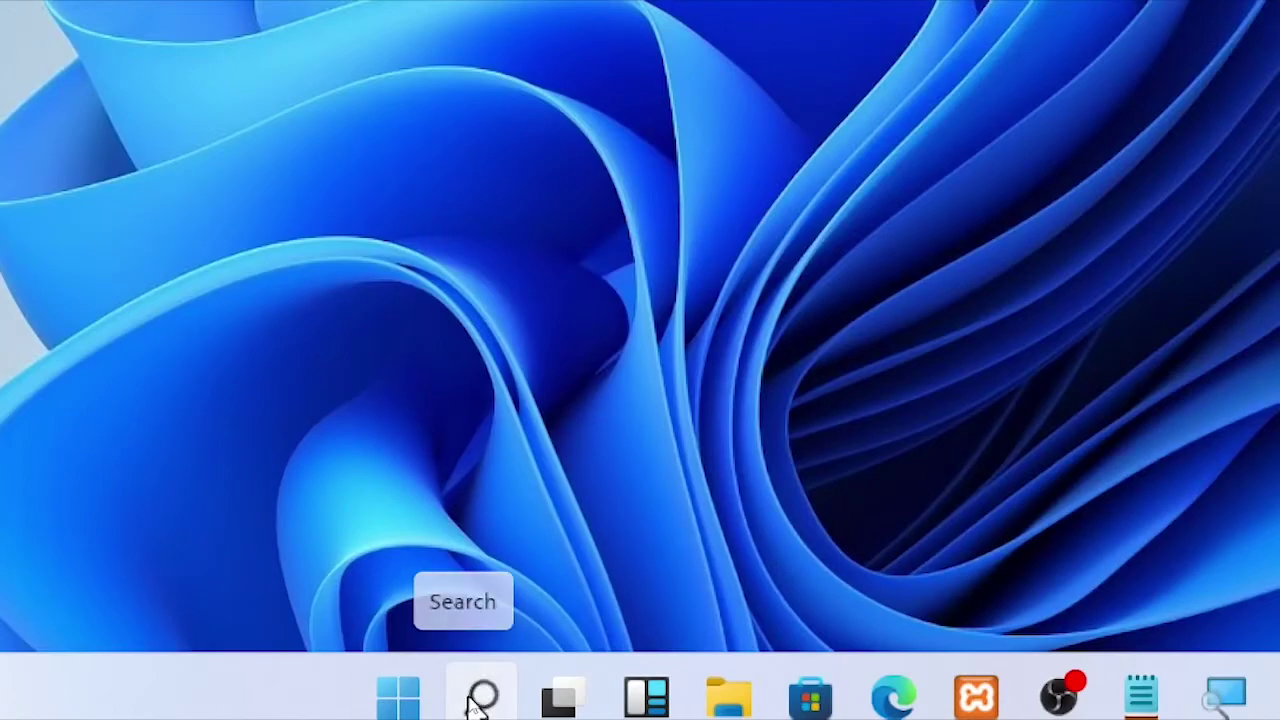
Search Windows for "cmd" and open Command Prompt as administrator
{"action": "left_click", "coordinate": [472, 700]}
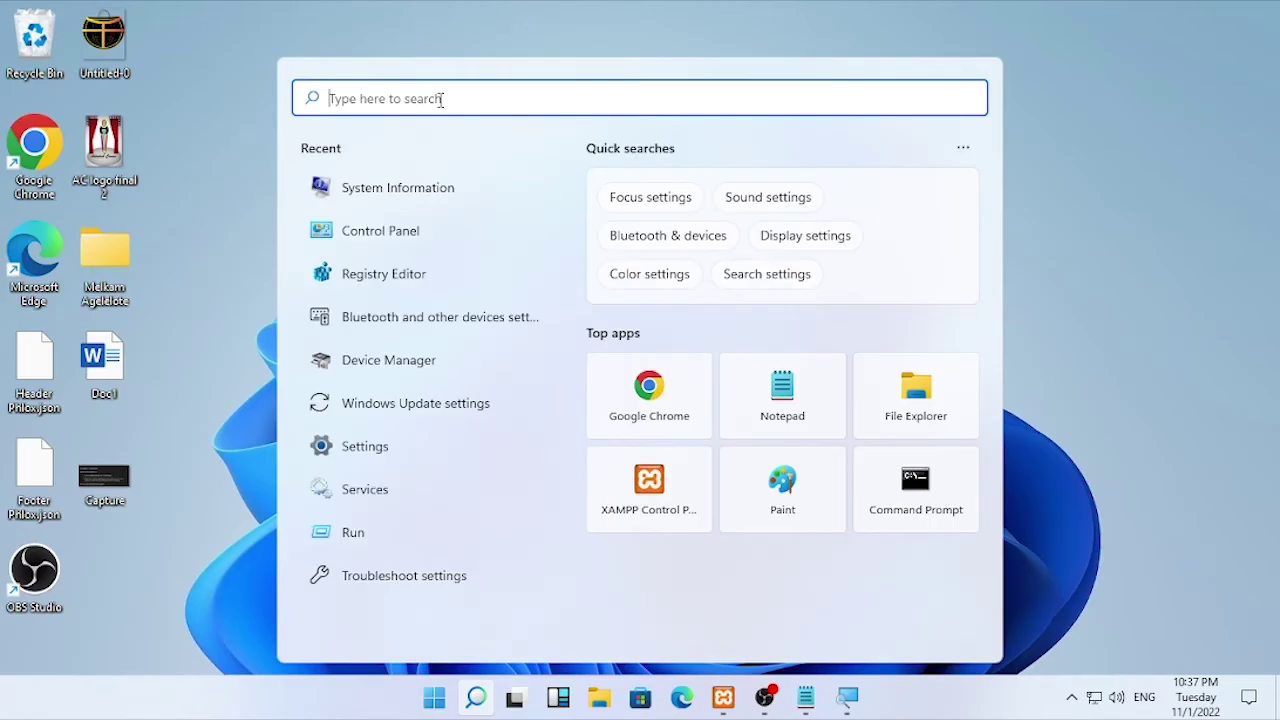
{"action": "left_click", "coordinate": [440, 99]}
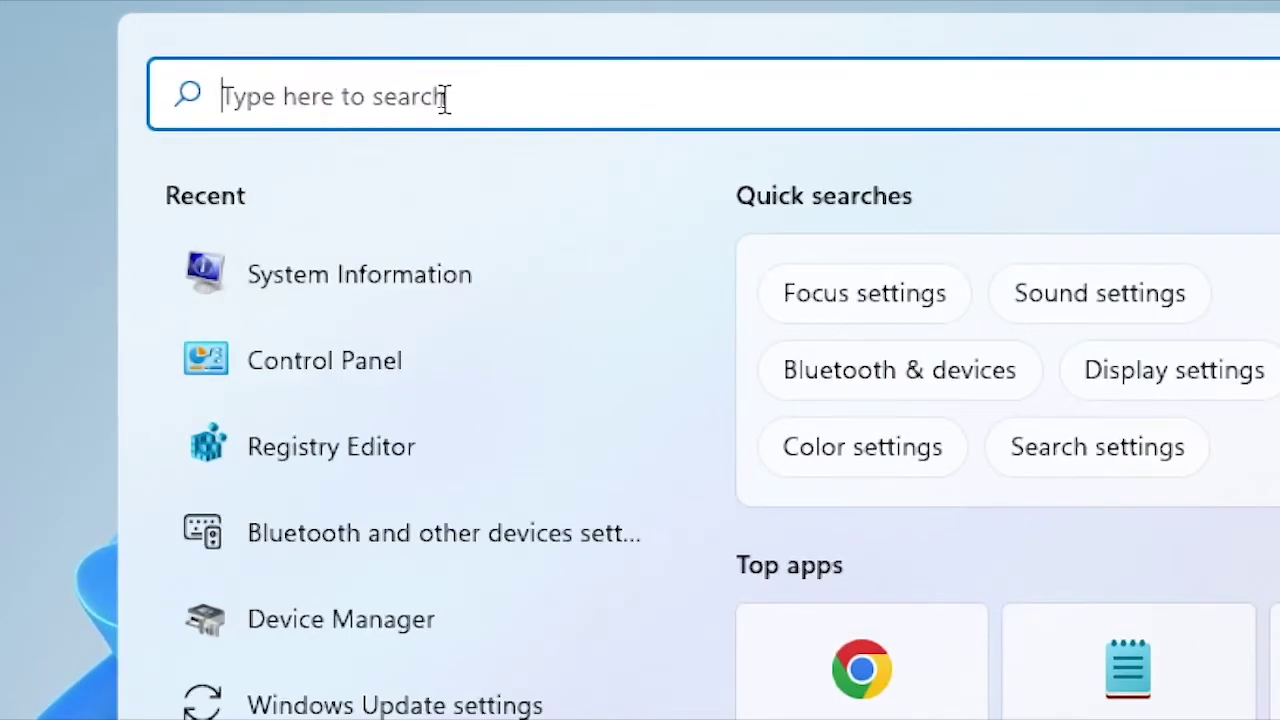
{"action": "type", "text": "cmd"}
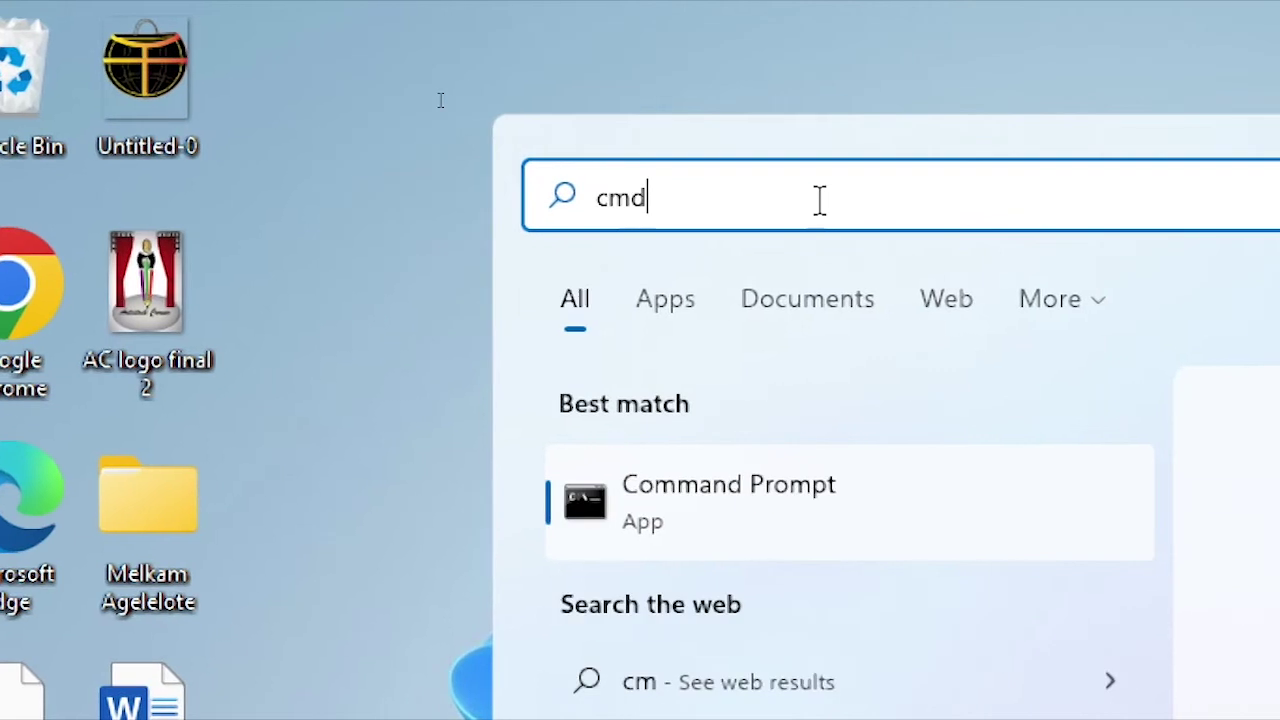
{"action": "right_click", "coordinate": [880, 537]}
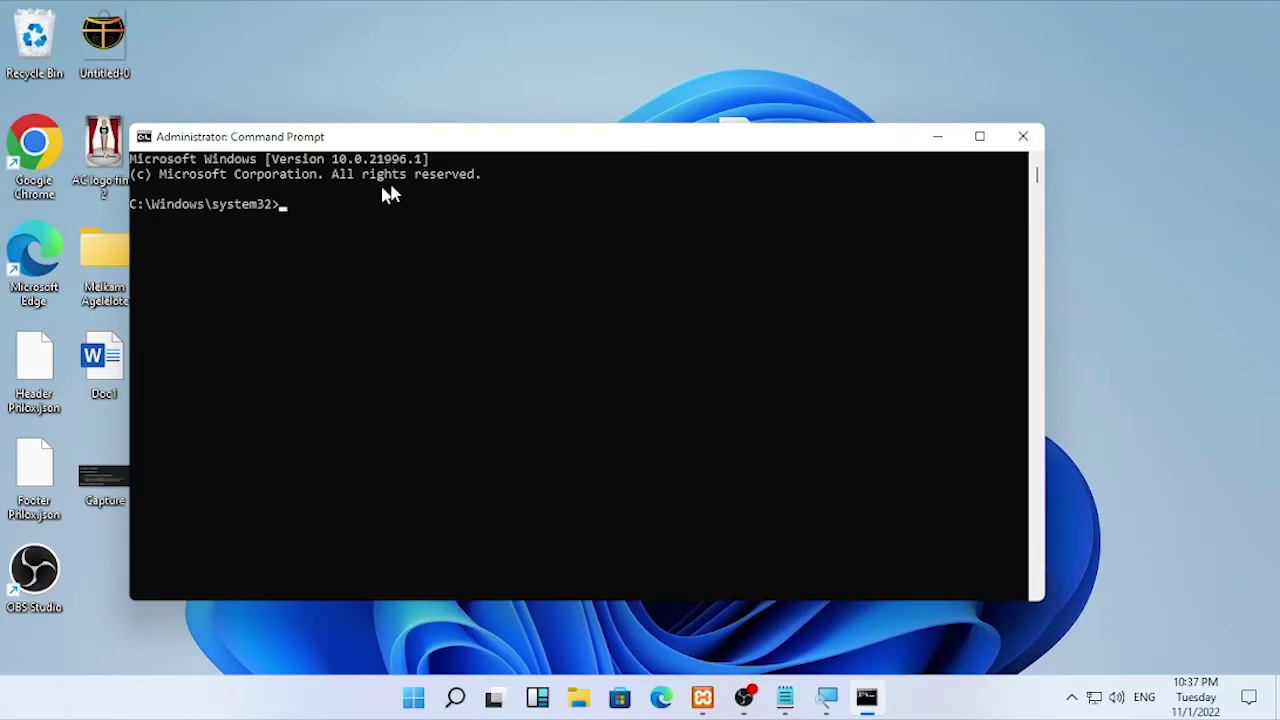
Run the system file check with "sfc /scannow" and close Command Prompt when the scan completes
{"action": "type", "text": "sfc /s"}
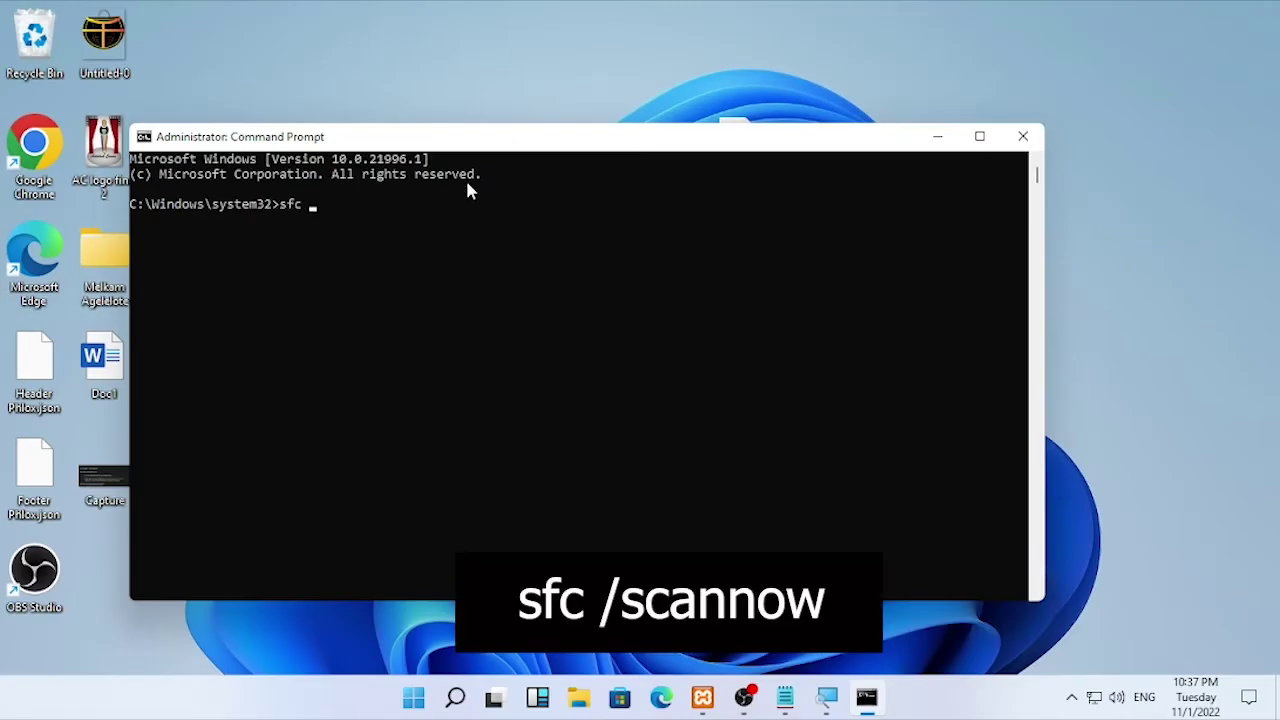
{"action": "type", "text": "canownow"}
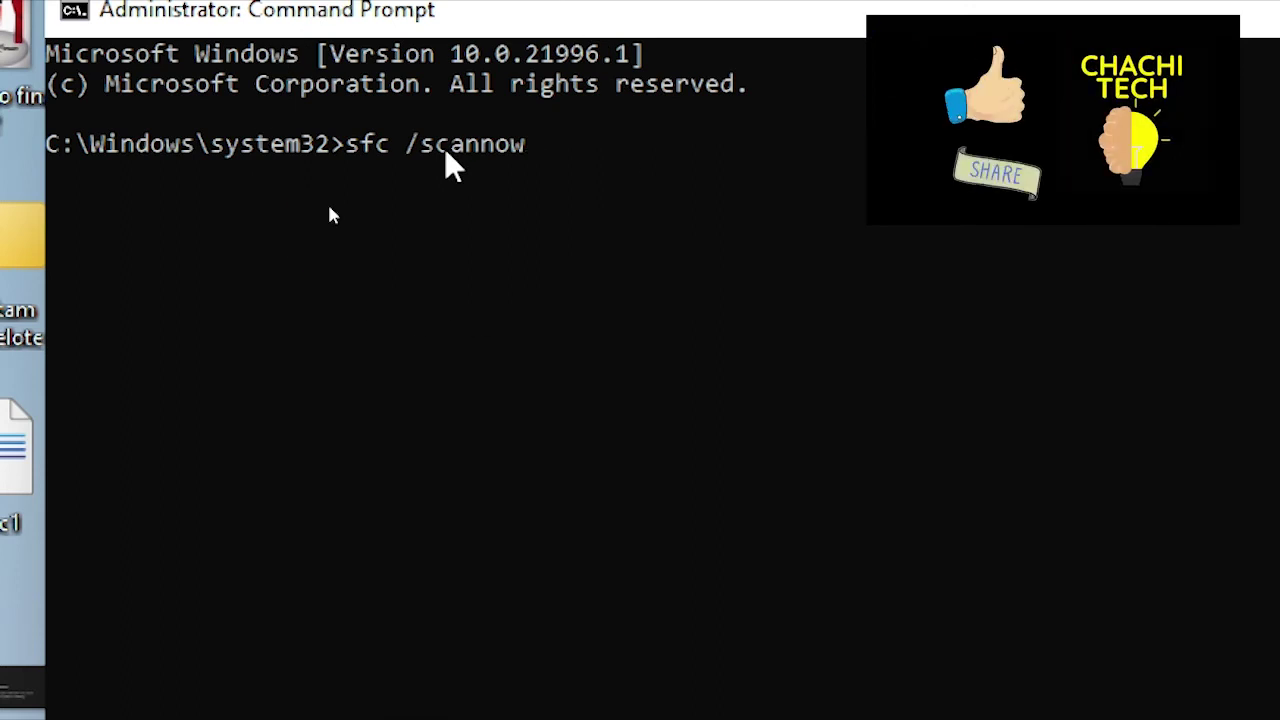
{"action": "key", "text": "Return"}
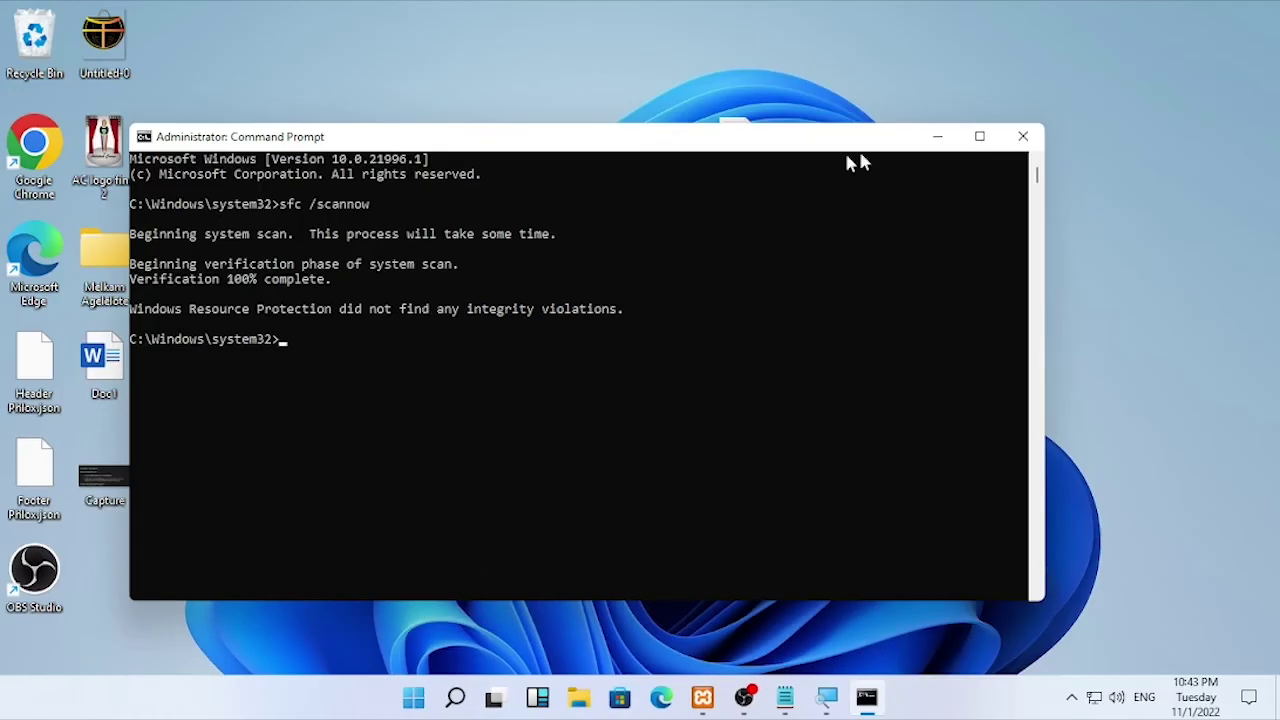
{"action": "left_click", "coordinate": [1023, 137]}
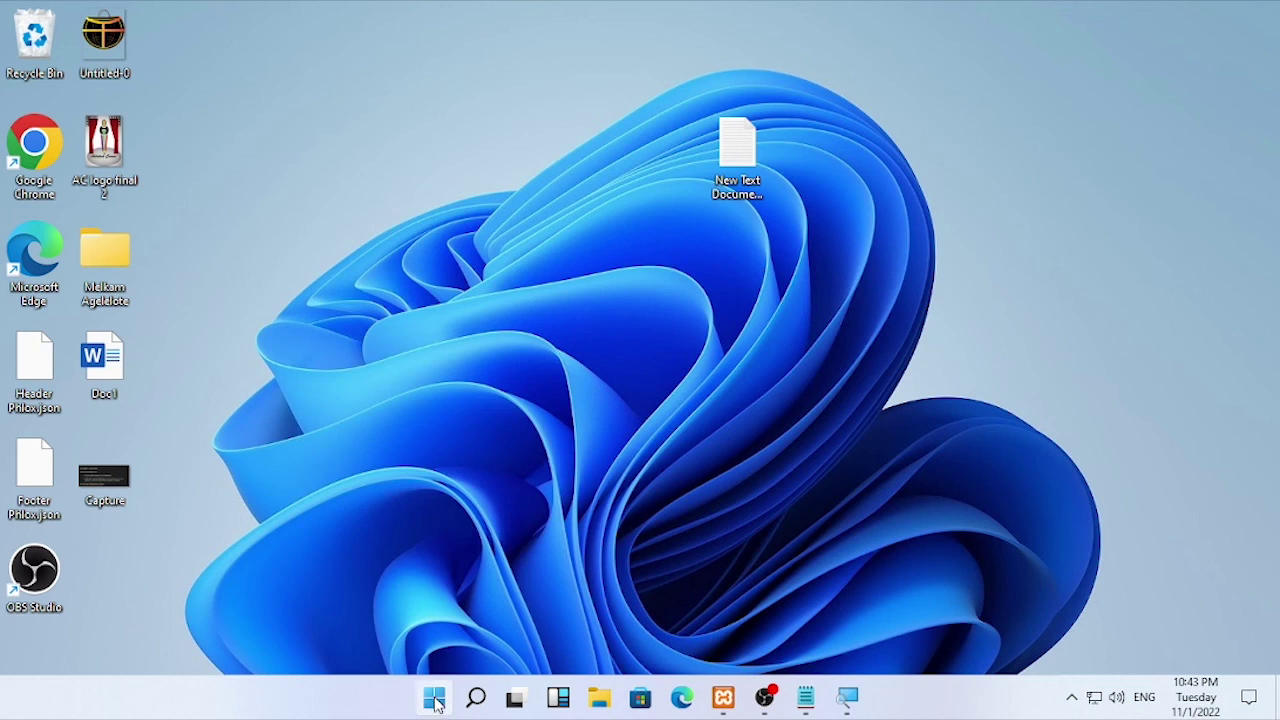
Show the Windows shut down or sign out options, including Restart, and dismiss them without choosing one
{"action": "right_click", "coordinate": [434, 703]}
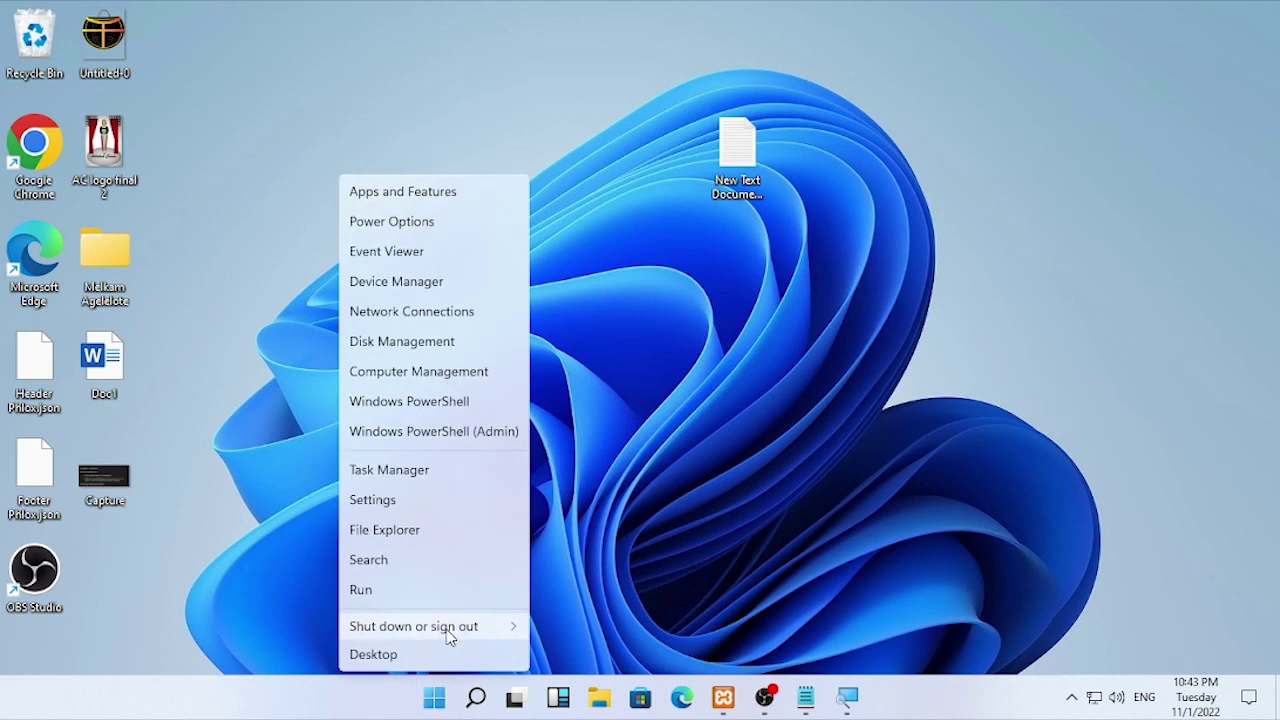
{"action": "mouse_move", "coordinate": [449, 628]}
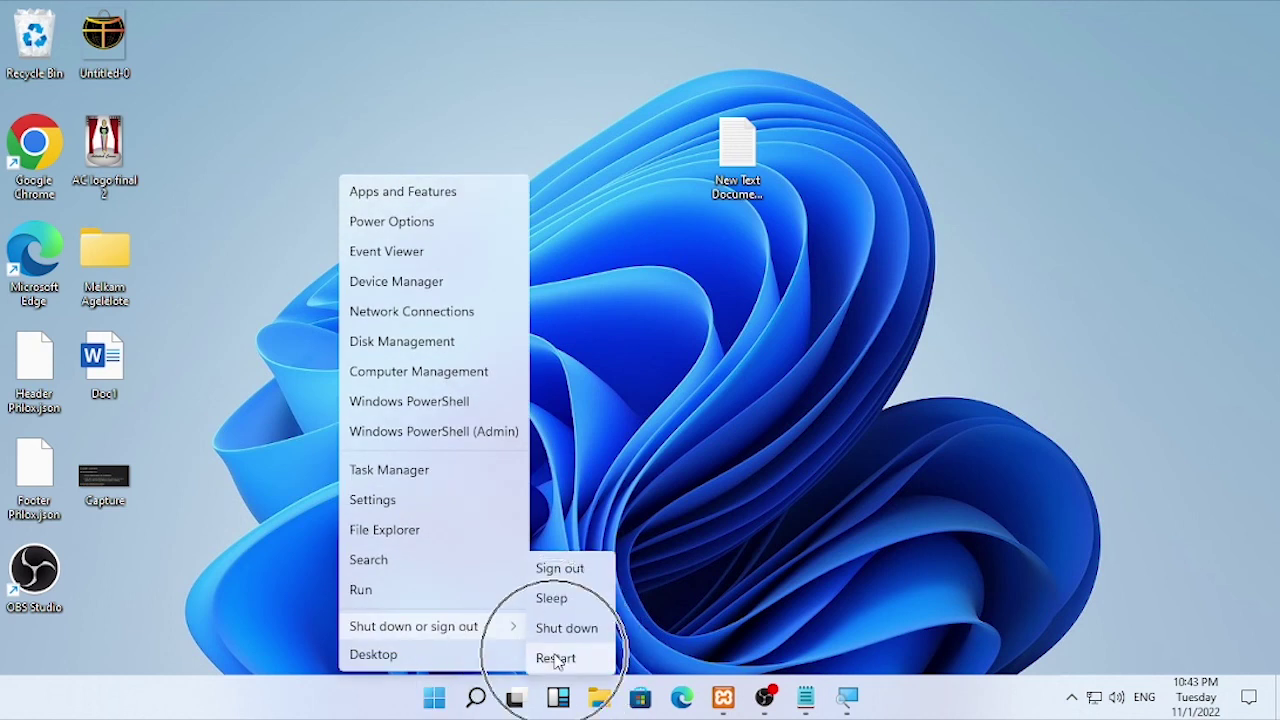
{"action": "left_click", "coordinate": [703, 615]}
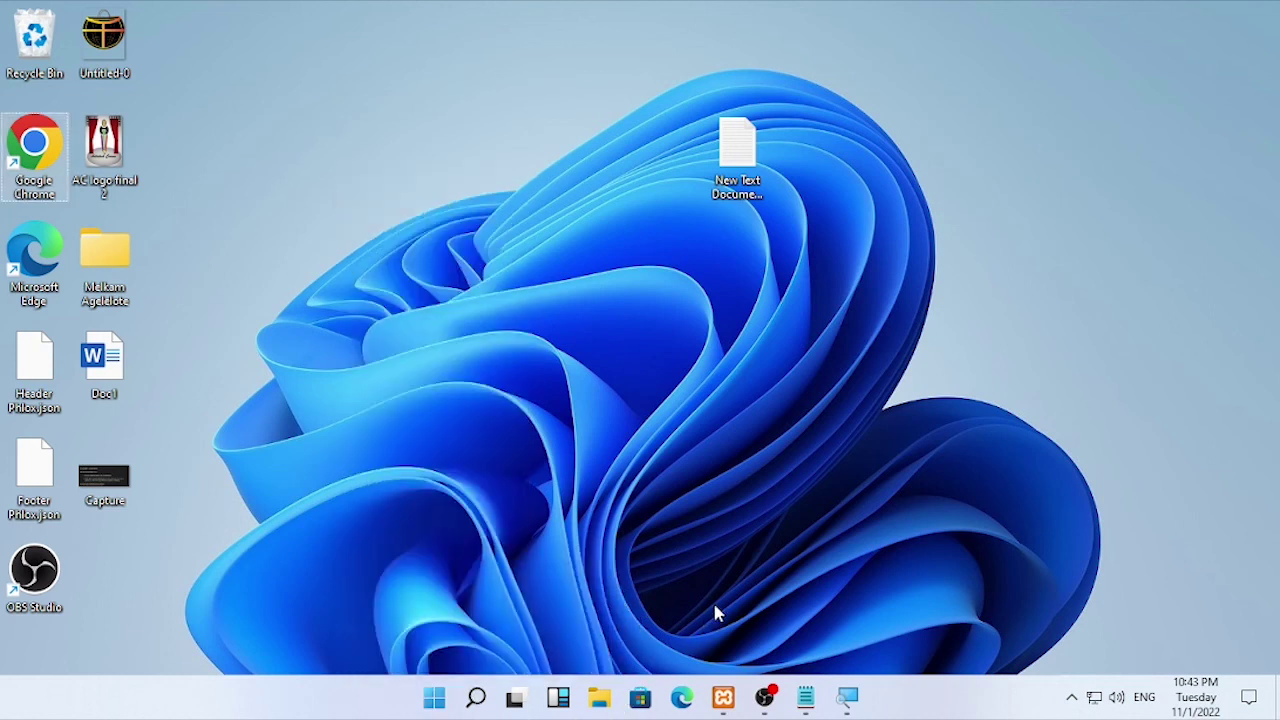